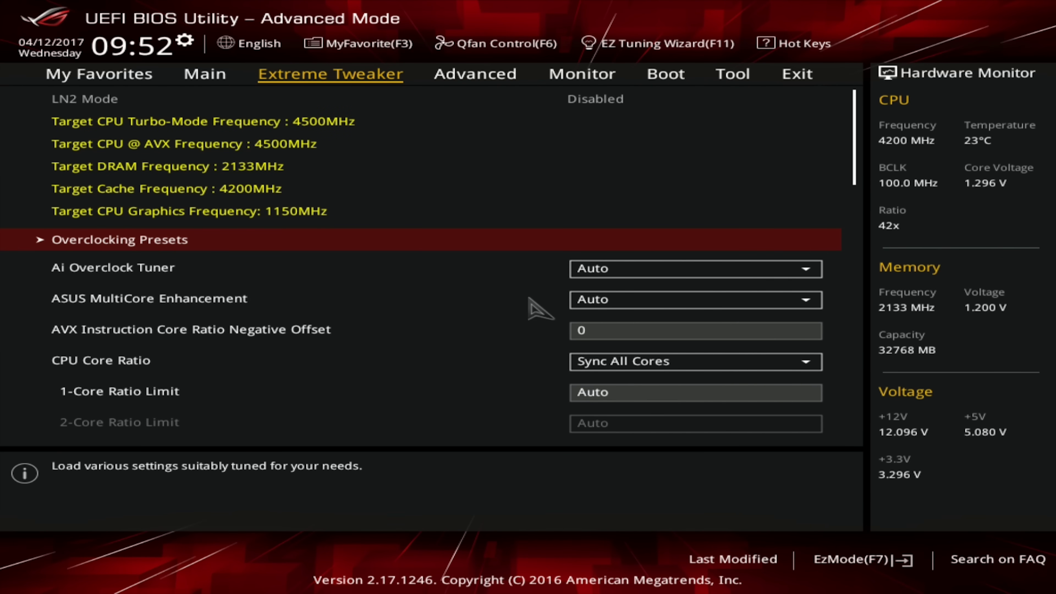
Step: Set Ai Overclock Tuner to XMP and accept the notice
{"action": "key", "text": "Down"}
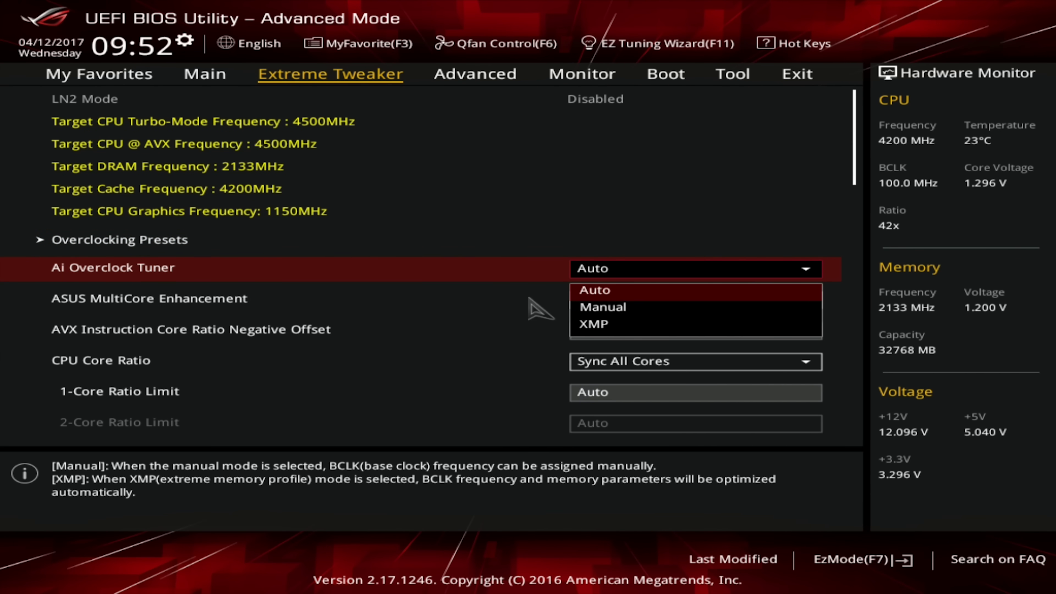
{"action": "key", "text": "Return"}
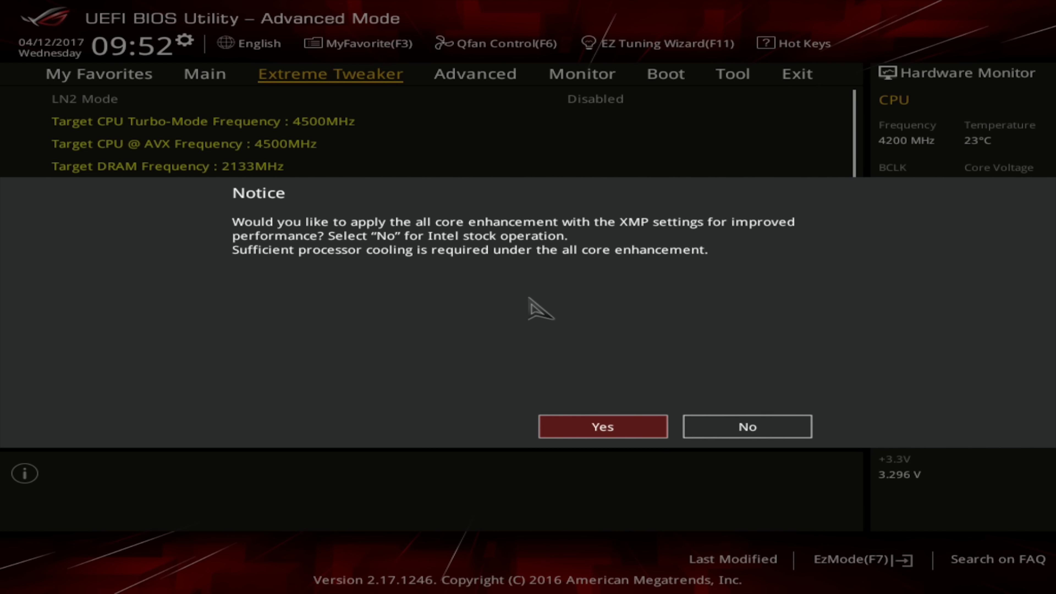
{"action": "key", "text": "Return"}
Step: Choose the DDR4-2933MHz option from the XMP profile list
{"action": "key", "text": "Down"}
{"action": "key", "text": "Return"}
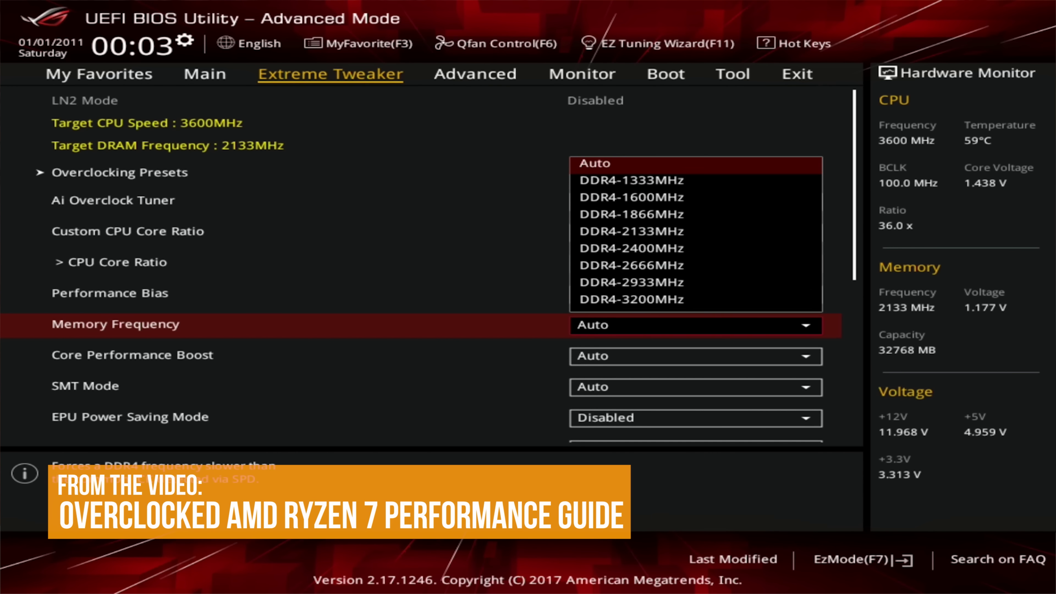
{"action": "key", "text": "Down"}
{"action": "key", "text": "Down"}
{"action": "key", "text": "Down"}
{"action": "key", "text": "Return"}
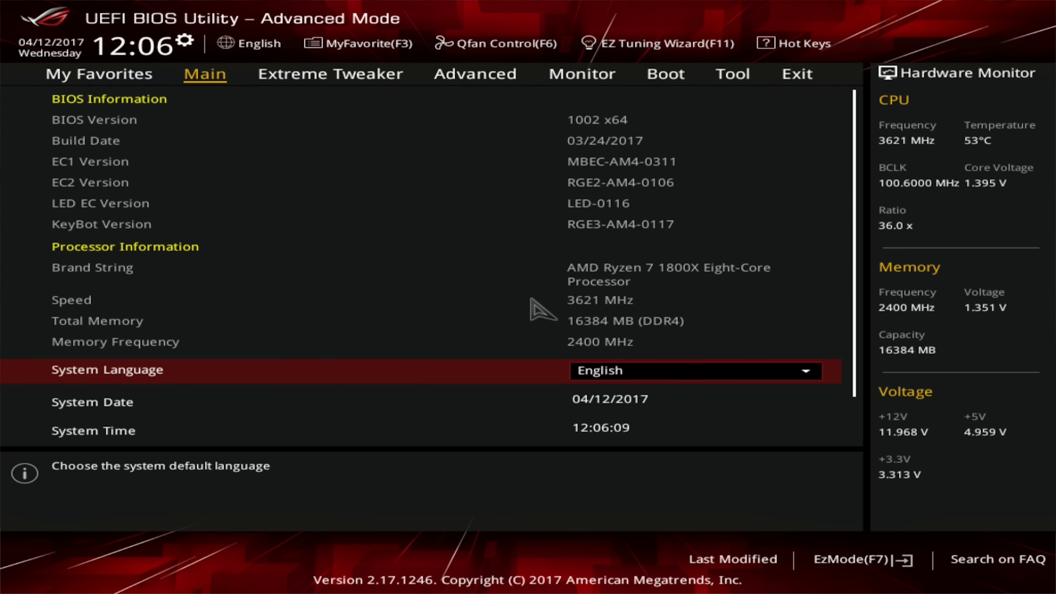
Step: On Extreme Tweaker, set Ai Overclock Tuner to D.O.C.P. Standard with the DDR4-3200 profile
{"action": "key", "text": "Right"}
{"action": "key", "text": "Down"}
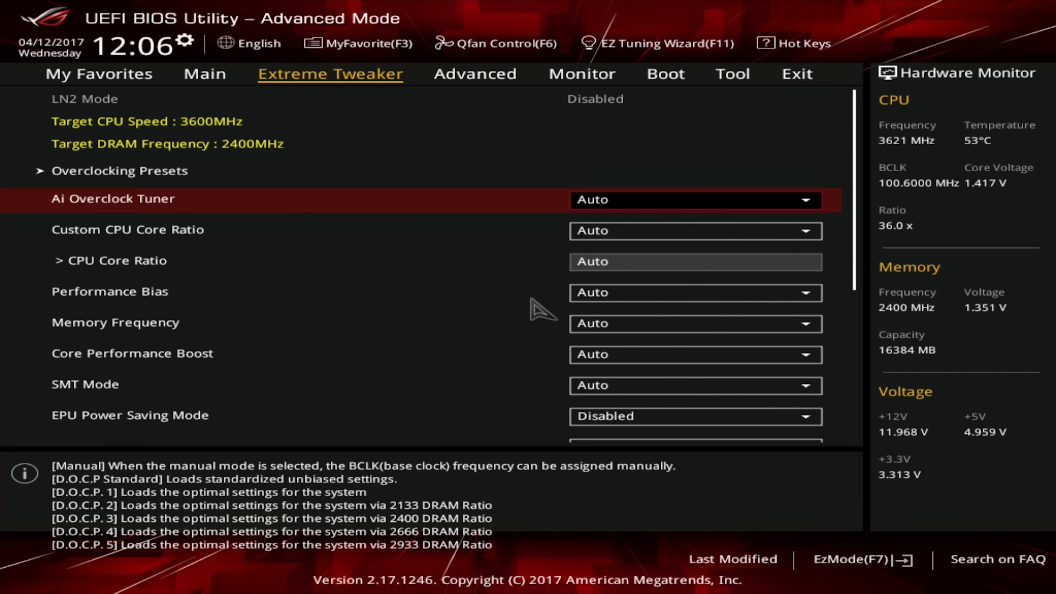
{"action": "key", "text": "Return"}
{"action": "key", "text": "Down"}
{"action": "key", "text": "Down"}
{"action": "key", "text": "Down"}
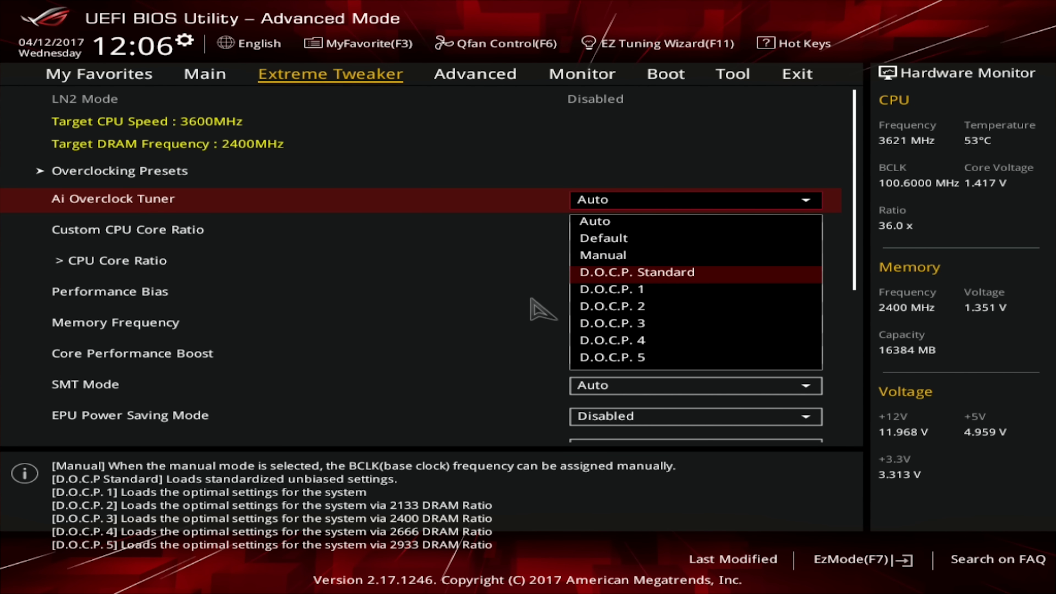
{"action": "key", "text": "Return"}
{"action": "key", "text": "Down"}
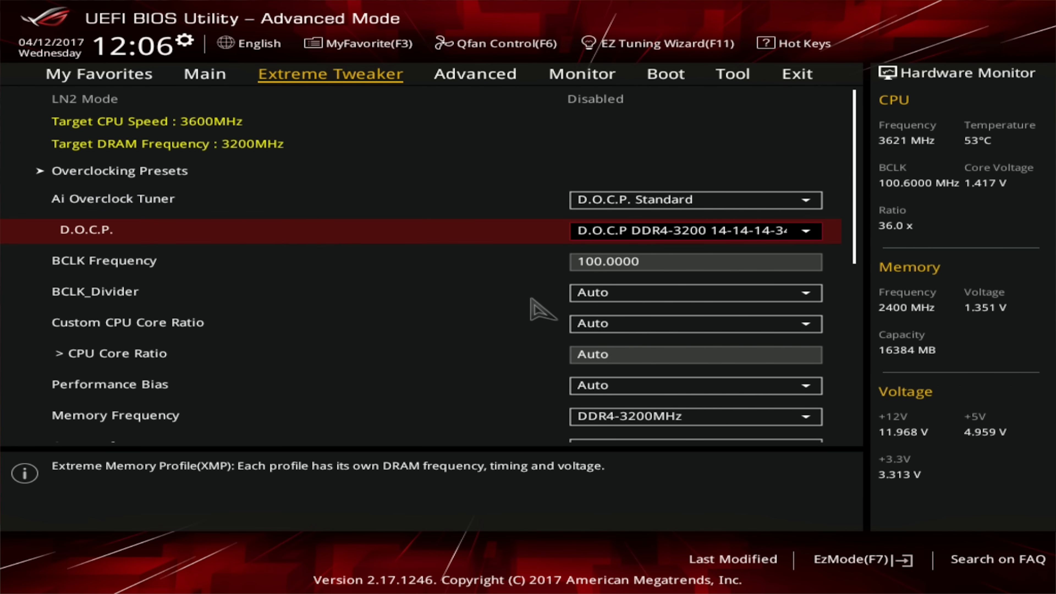
{"action": "key", "text": "Return"}
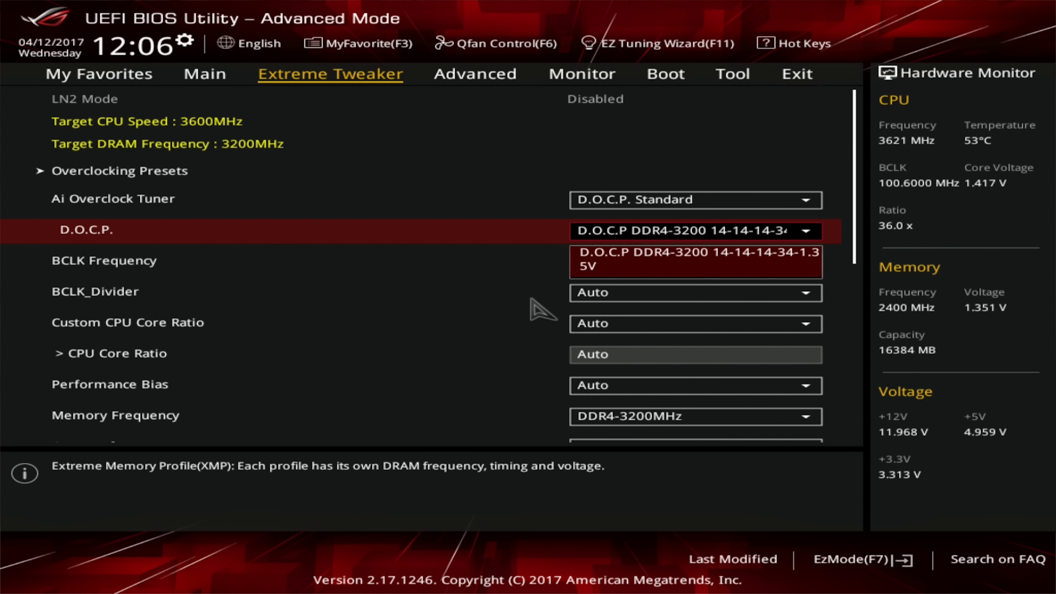
{"action": "key", "text": "Return"}
Step: Save the changes and reset the system from the Exit page
{"action": "key", "text": "Right"}
{"action": "key", "text": "Right"}
{"action": "key", "text": "Right"}
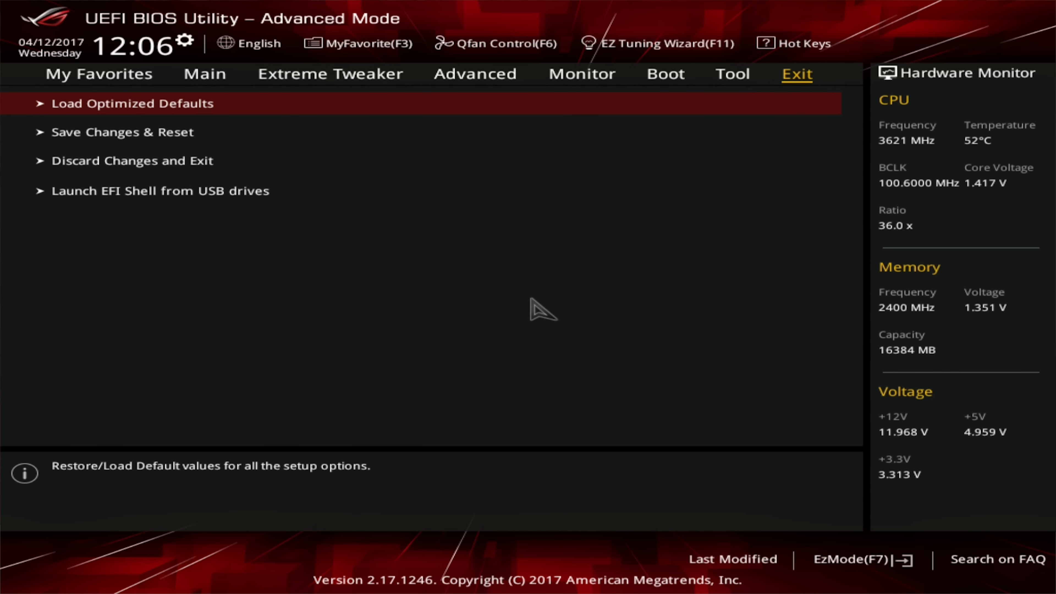
{"action": "key", "text": "Down"}
{"action": "key", "text": "Return"}
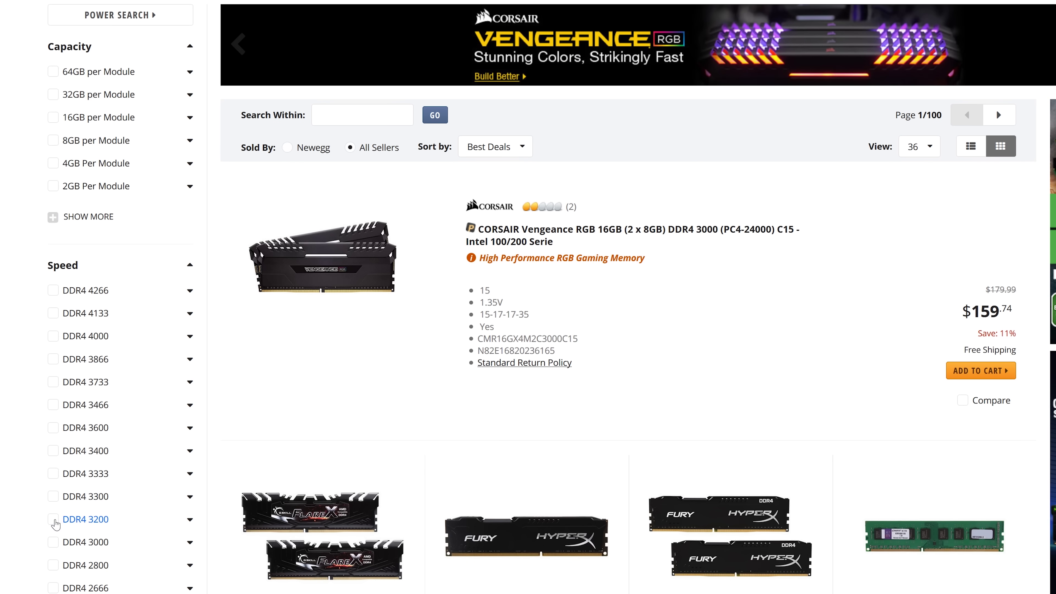
Step: Filter the memory listing to DDR4 3200 speed and apply the filter
{"action": "left_click", "coordinate": [55, 520]}
{"action": "scroll", "coordinate": [41, 523], "scroll_direction": "down", "scroll_amount": 5}
{"action": "scroll", "coordinate": [40, 524], "scroll_direction": "down", "scroll_amount": 3}
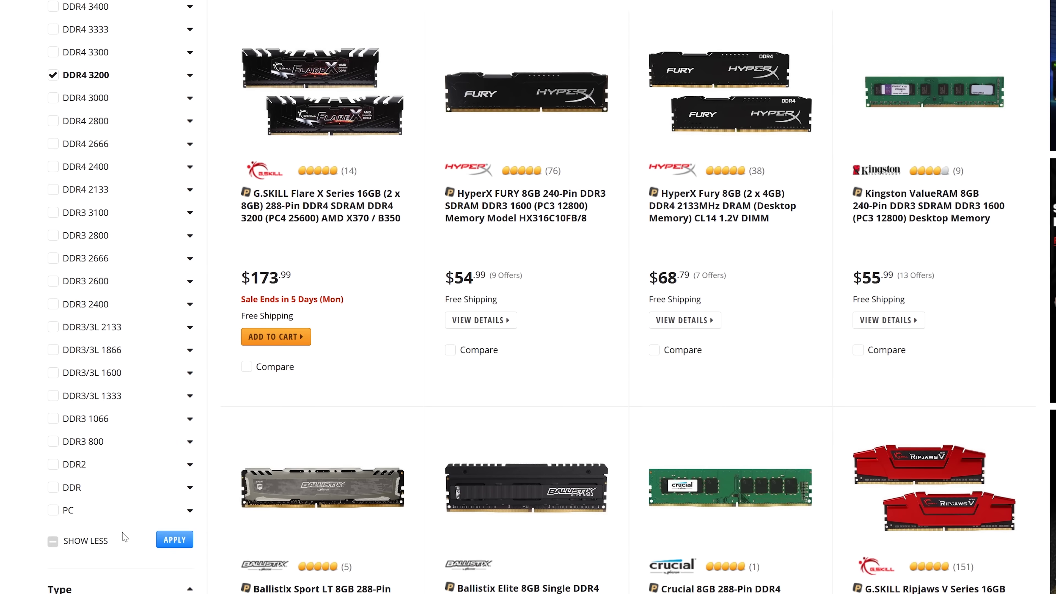
{"action": "left_click", "coordinate": [170, 537]}
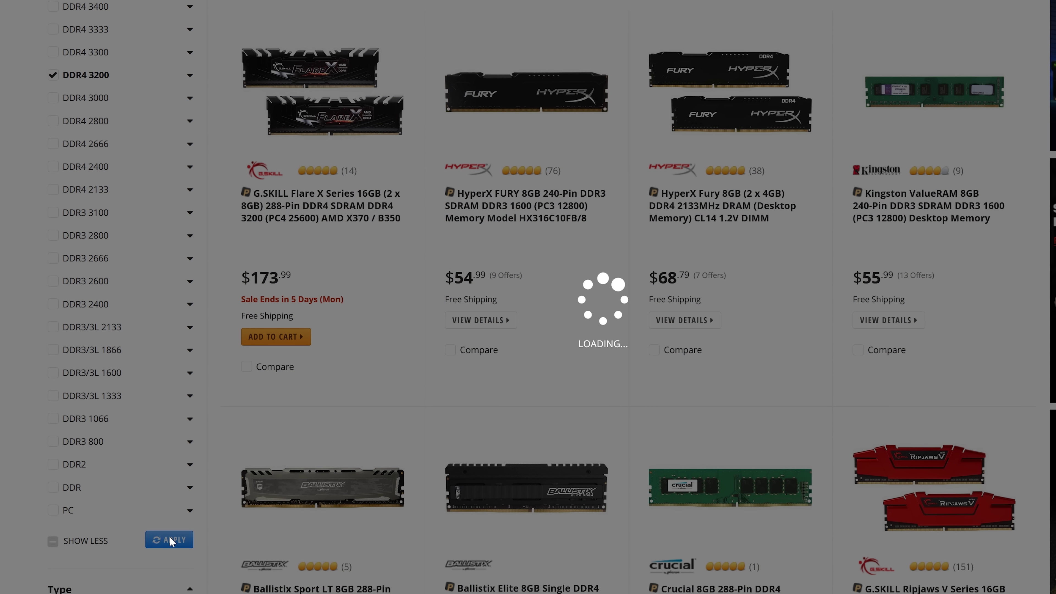